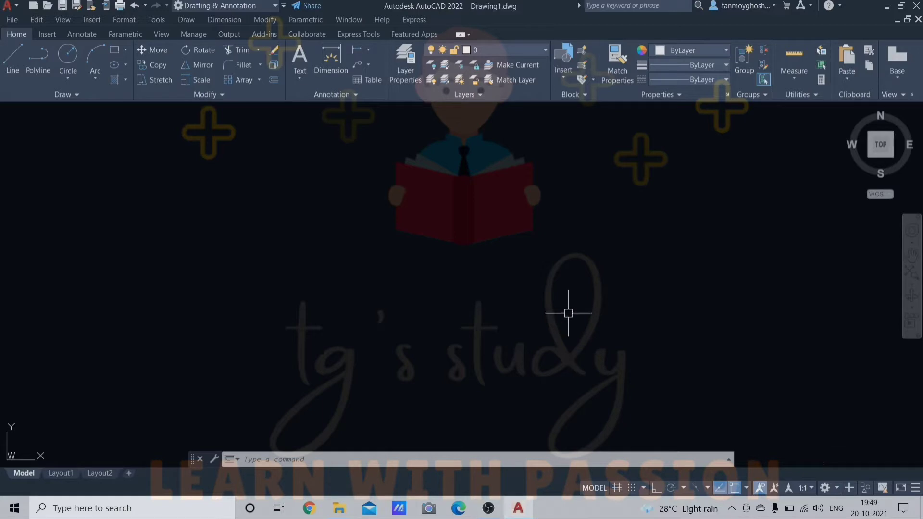
# Step: Open BICYCLE.dwg from the AUTOCAD PRACTICE FILE folder on drive D:
pyautogui.click(7, 8)
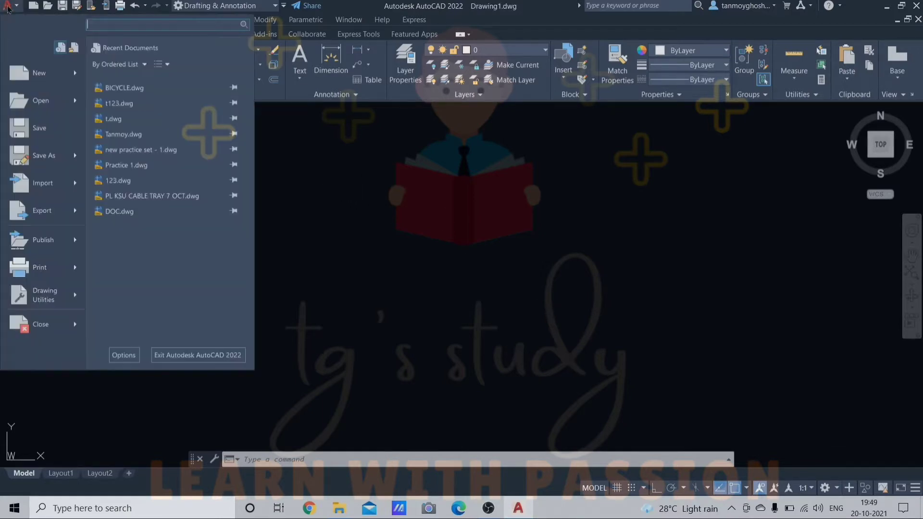
pyautogui.click(41, 101)
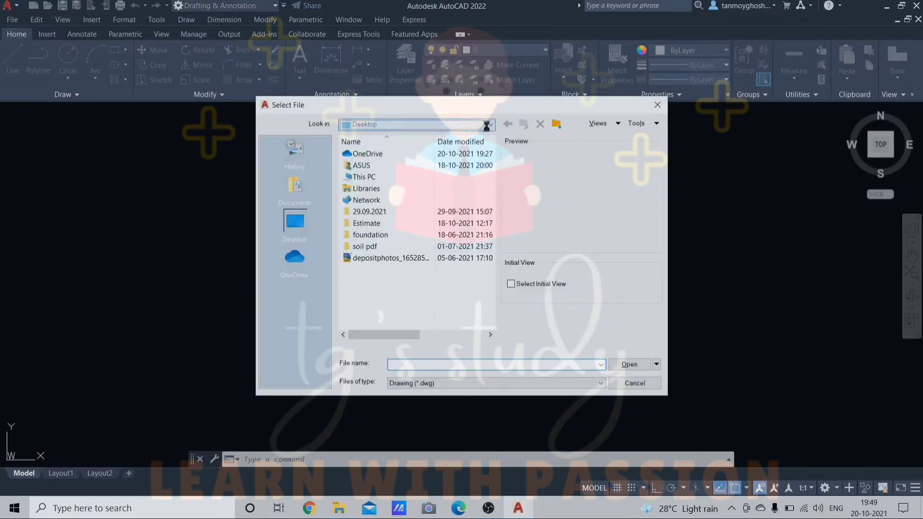
pyautogui.click(490, 124)
pyautogui.click(414, 189)
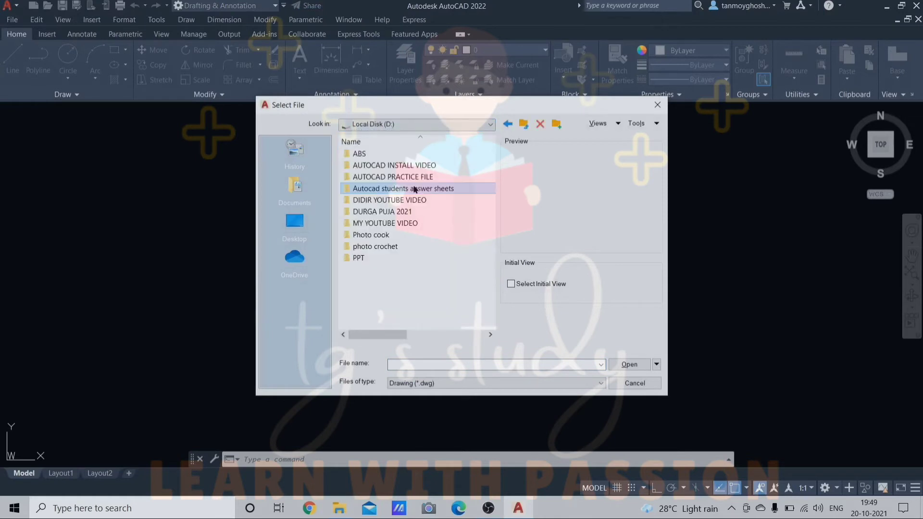
pyautogui.doubleClick(413, 178)
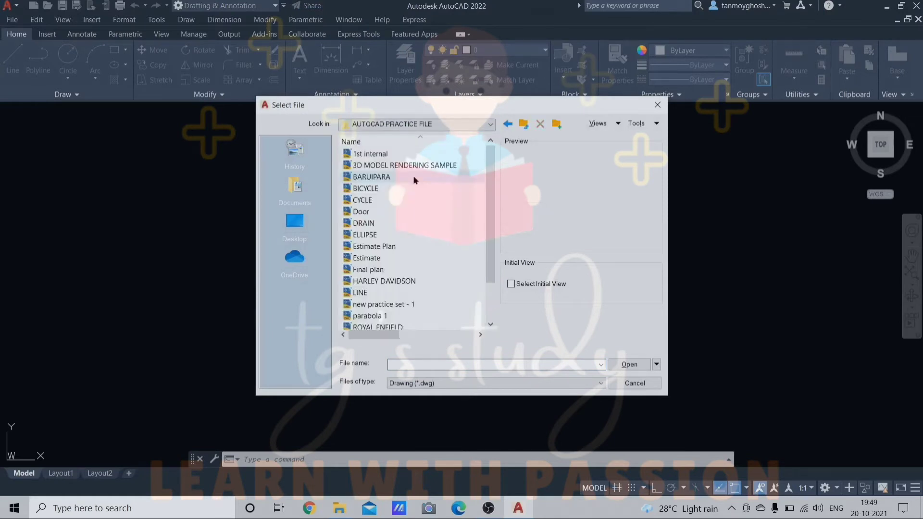
pyautogui.click(387, 192)
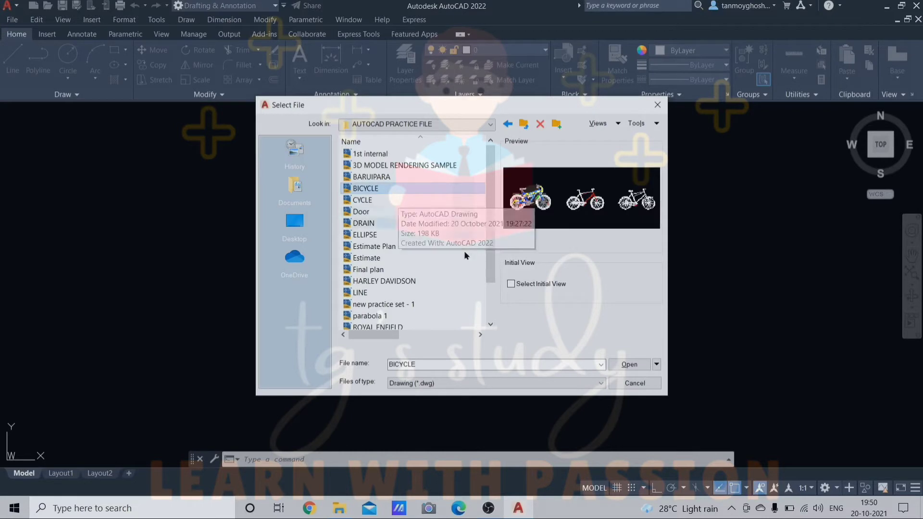
pyautogui.click(626, 367)
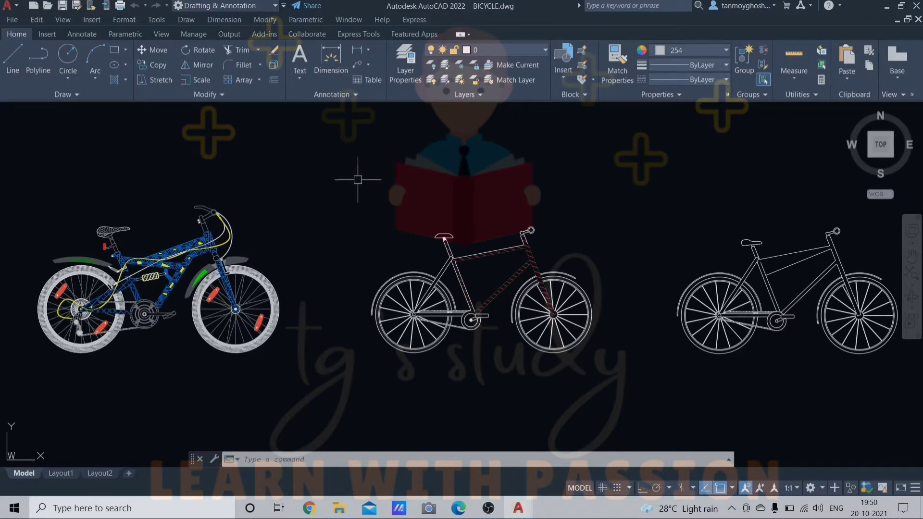
# Step: Save the bicycle drawing to the Desktop under the file name My Drawing
pyautogui.press('Escape')
pyautogui.press('Escape')
pyautogui.press('Escape')
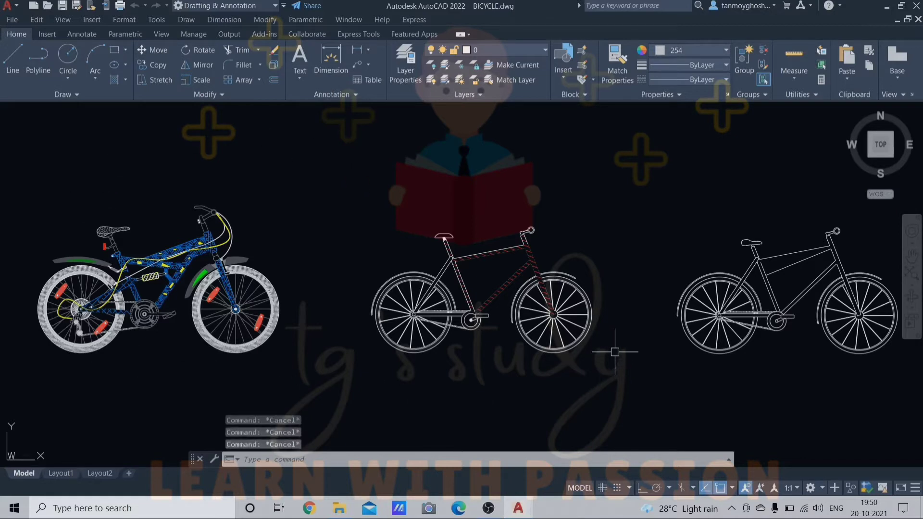
pyautogui.click(11, 8)
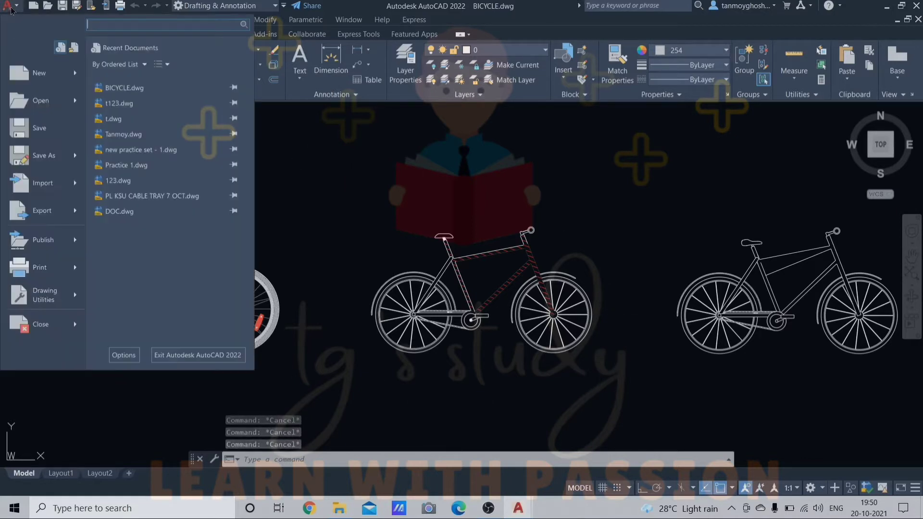
pyautogui.click(45, 154)
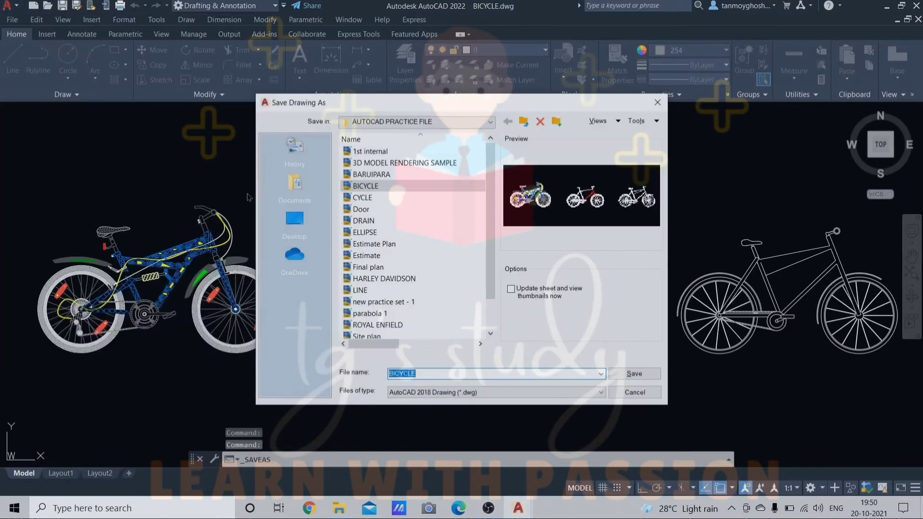
pyautogui.click(463, 125)
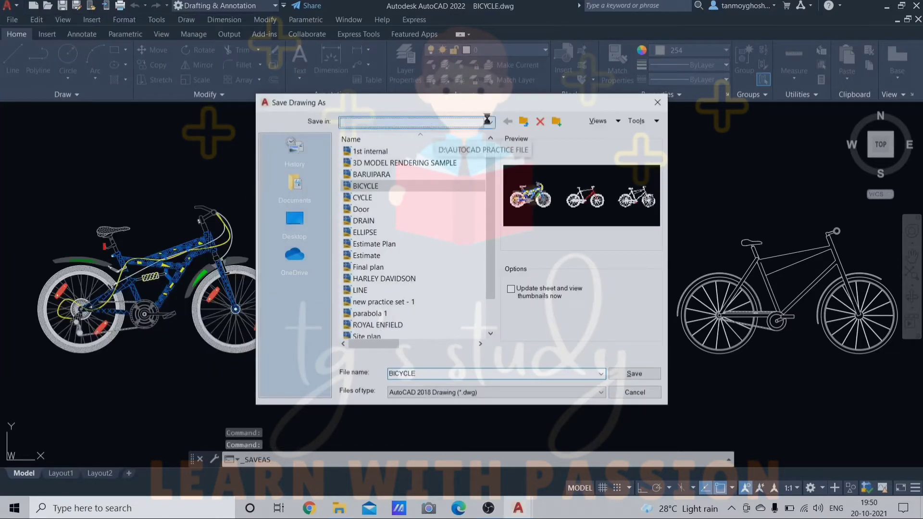
pyautogui.click(375, 133)
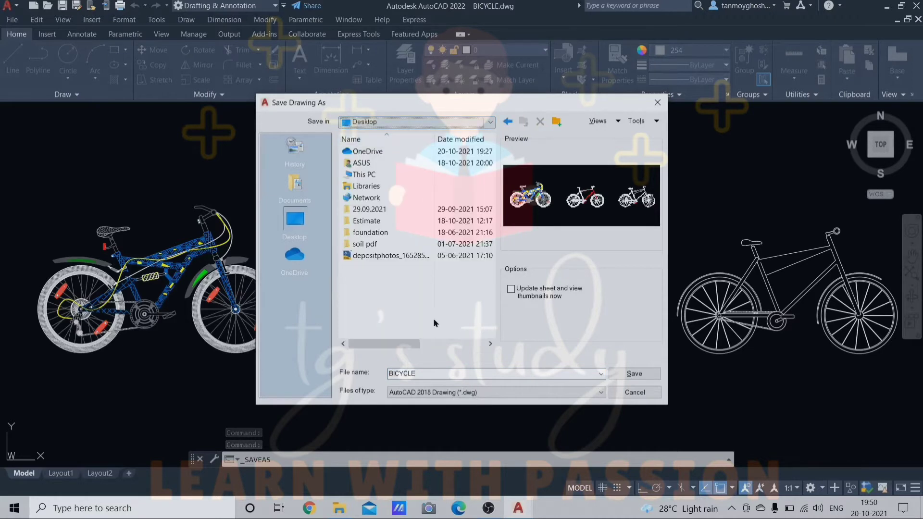
pyautogui.doubleClick(418, 372)
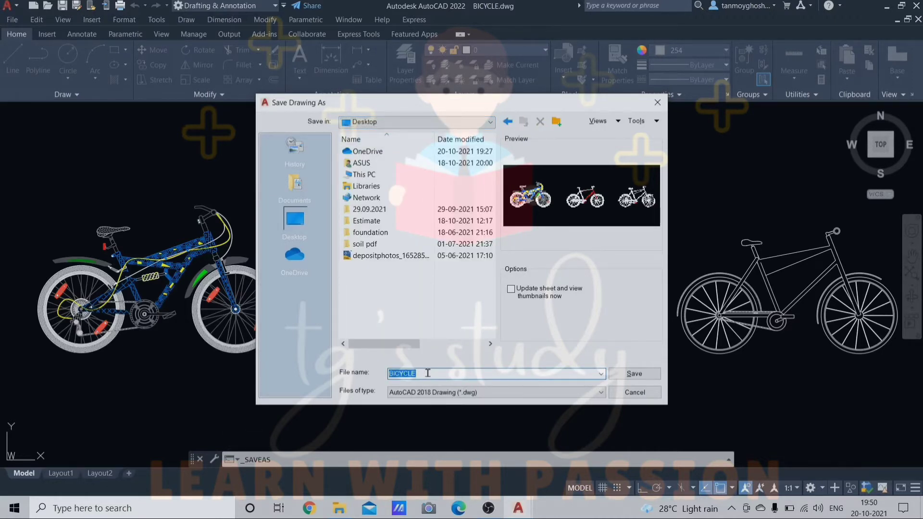
pyautogui.write('My Drawing')
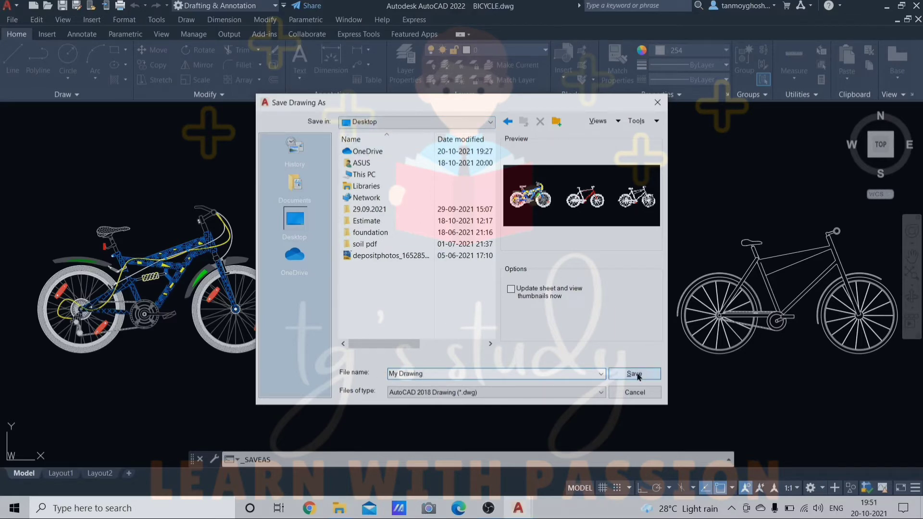
pyautogui.click(637, 373)
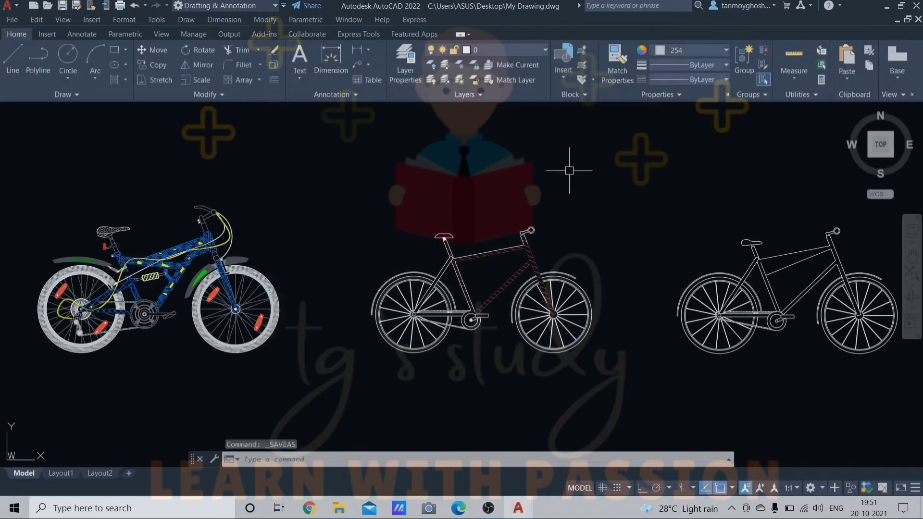
# Step: Close AutoCAD and drag the My Drawing icon onto the top of the wallpaper
pyautogui.click(915, 6)
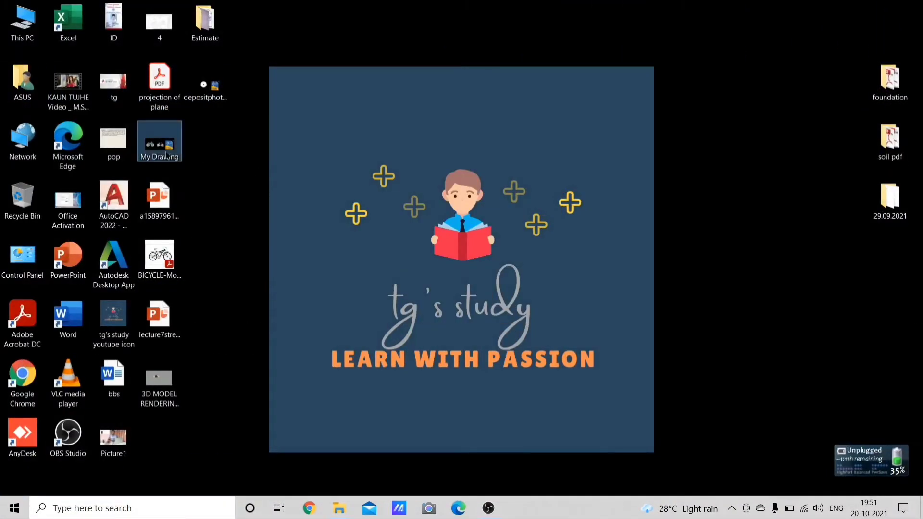
pyautogui.moveTo(159, 142)
pyautogui.mouseDown()
pyautogui.moveTo(519, 111)
pyautogui.moveTo(528, 125)
pyautogui.mouseUp()
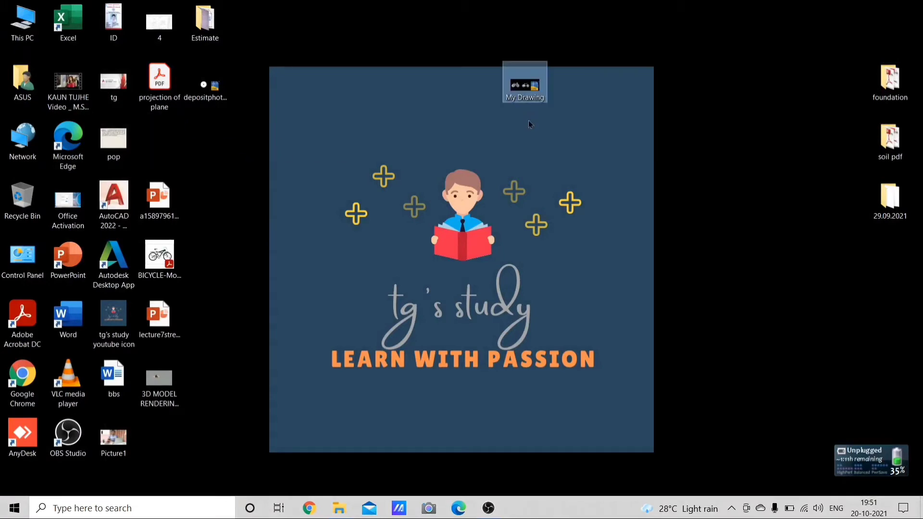
pyautogui.moveTo(526, 86); pyautogui.dragTo(582, 97)
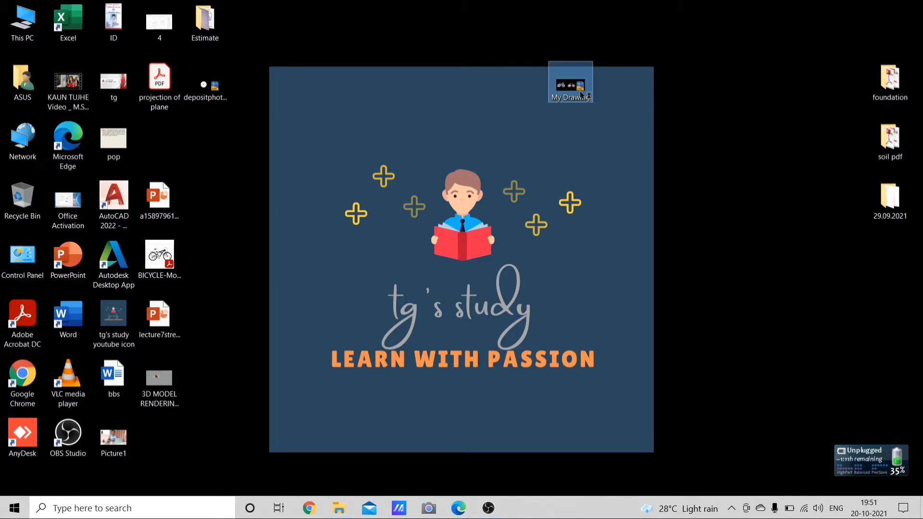
# Step: Reopen My Drawing in AutoCAD and close it again to generate My Drawing.bak
pyautogui.doubleClick(572, 86)
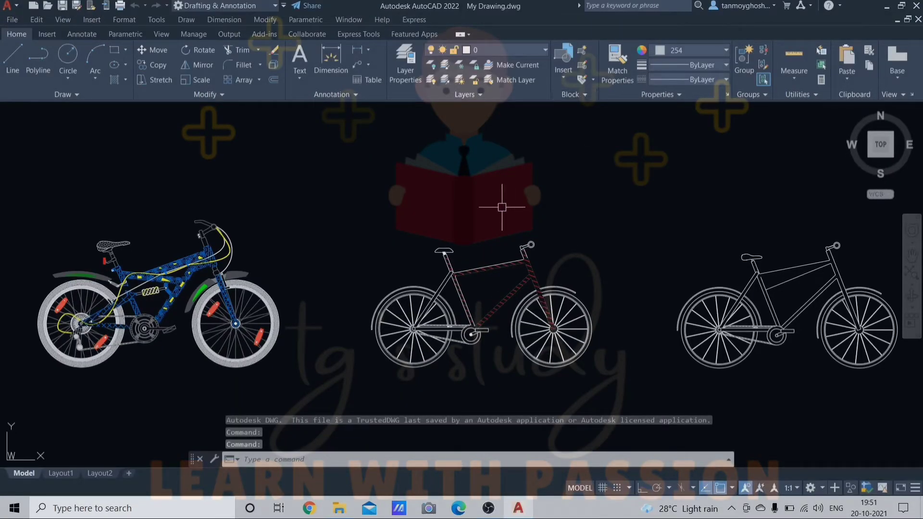
pyautogui.press('Escape')
pyautogui.press('Escape')
pyautogui.press('Escape')
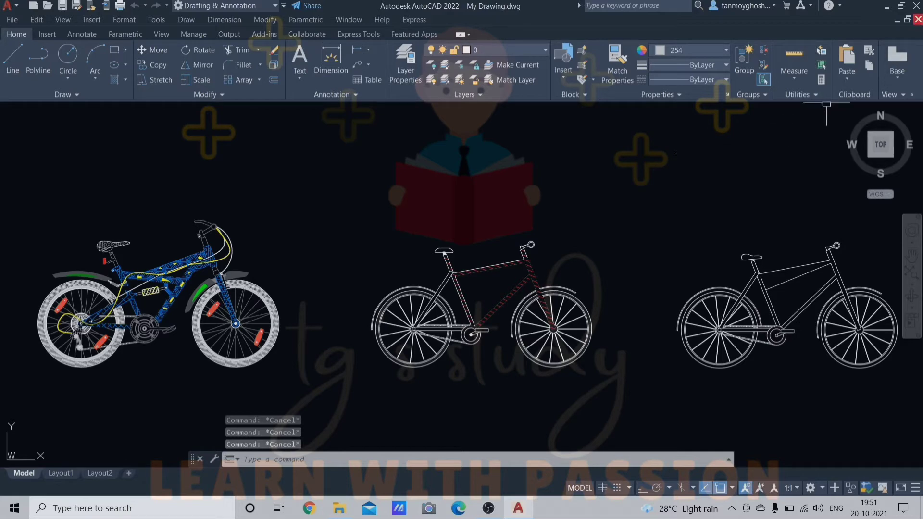
pyautogui.click(916, 5)
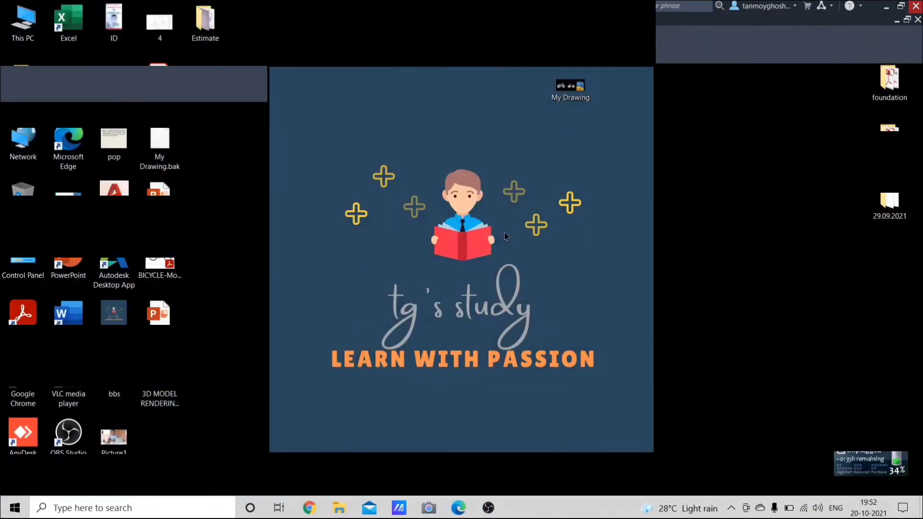
# Step: Place My Drawing.bak beside the My Drawing icon on the wallpaper, then deselect it
pyautogui.moveTo(569, 88)
pyautogui.mouseDown()
pyautogui.moveTo(519, 98)
pyautogui.moveTo(527, 87)
pyautogui.moveTo(618, 88)
pyautogui.moveTo(573, 85)
pyautogui.mouseUp()
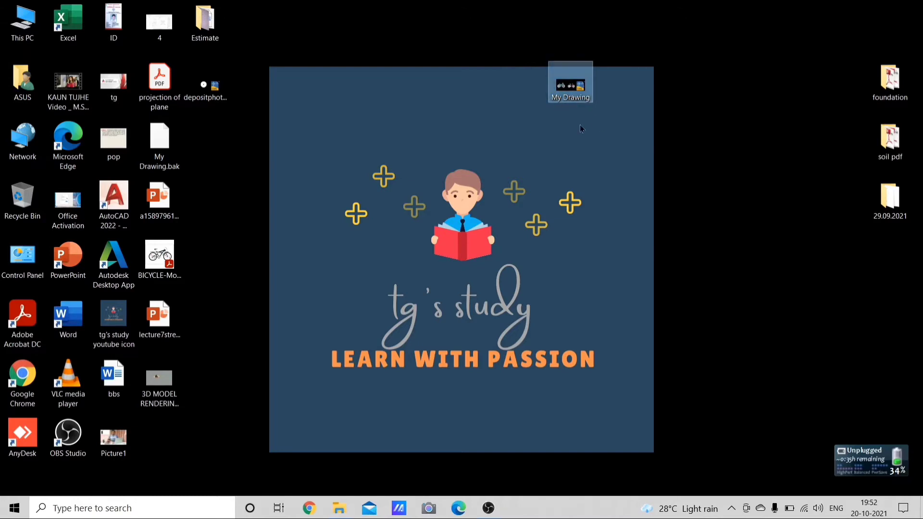
pyautogui.click(579, 125)
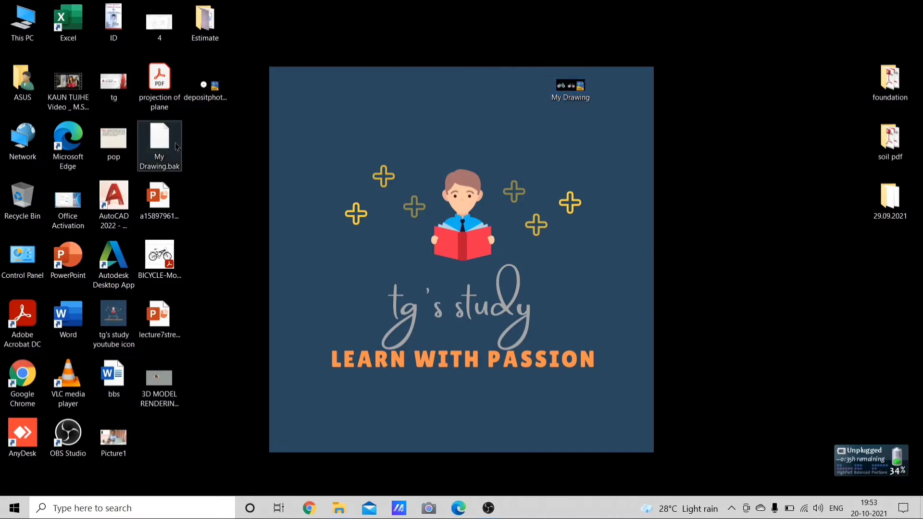
pyautogui.moveTo(164, 142); pyautogui.dragTo(518, 91)
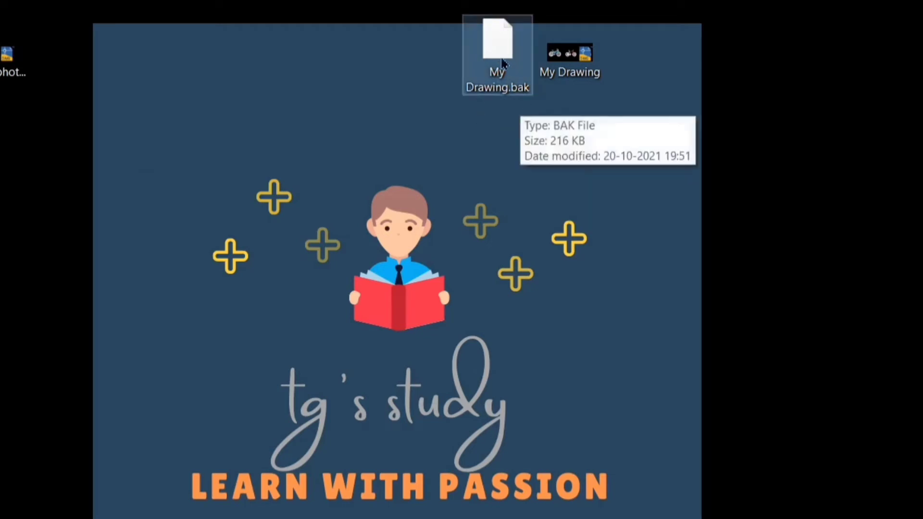
pyautogui.moveTo(500, 60); pyautogui.dragTo(486, 72)
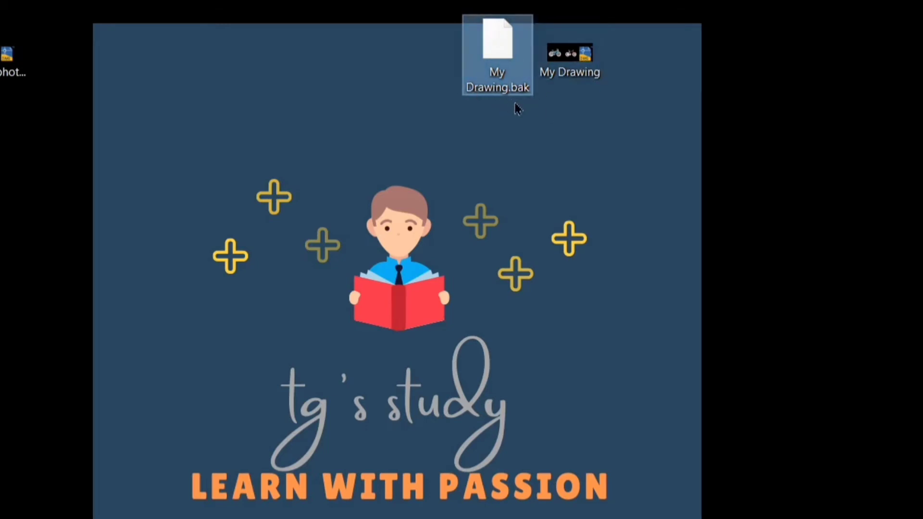
pyautogui.click(546, 102)
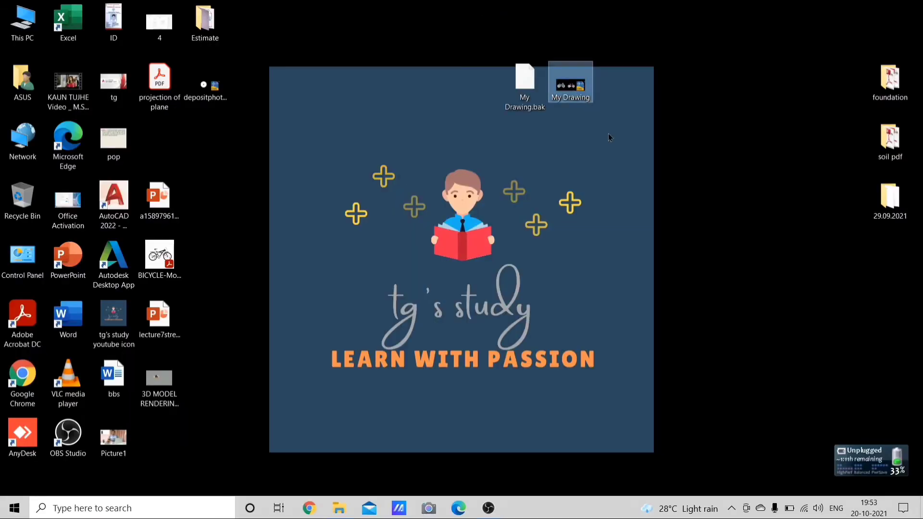
# Step: Permanently delete My Drawing and move My Drawing.bak into its spot
pyautogui.hotkey('shift', 'Delete')
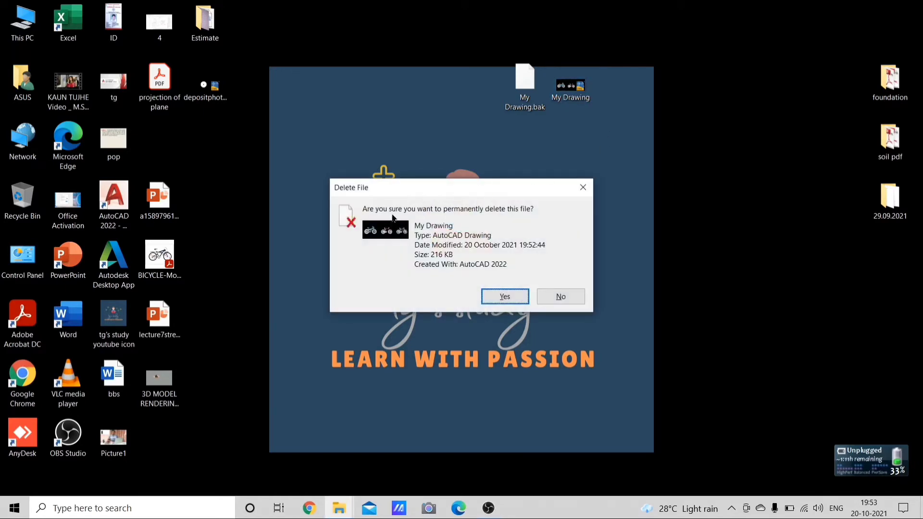
pyautogui.click(501, 298)
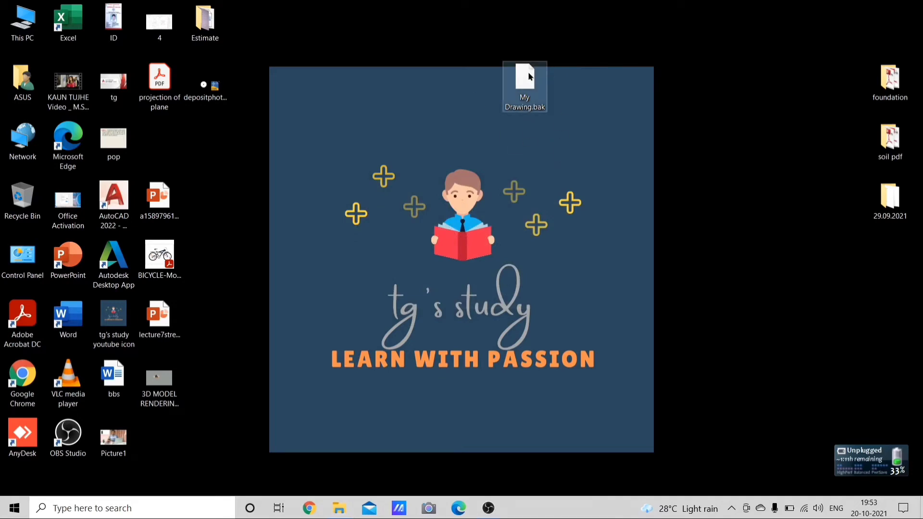
pyautogui.moveTo(528, 76); pyautogui.dragTo(575, 77)
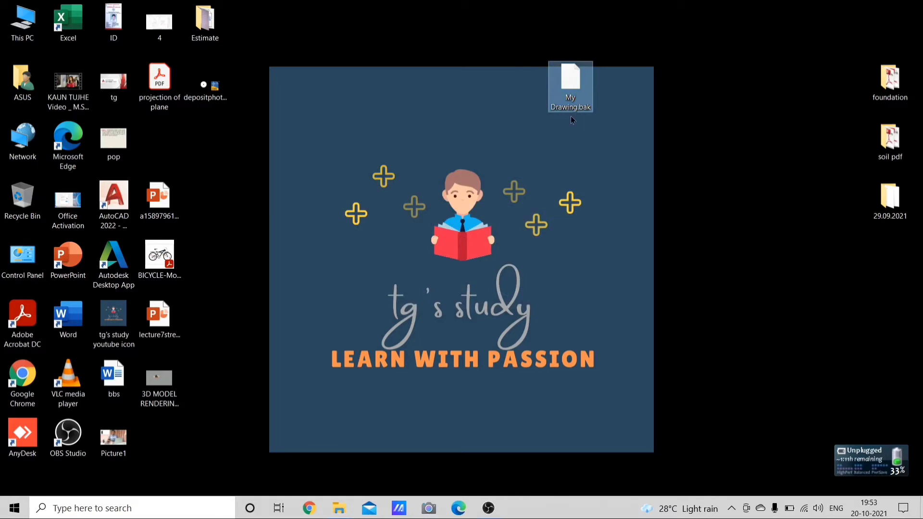
pyautogui.moveTo(570, 87)
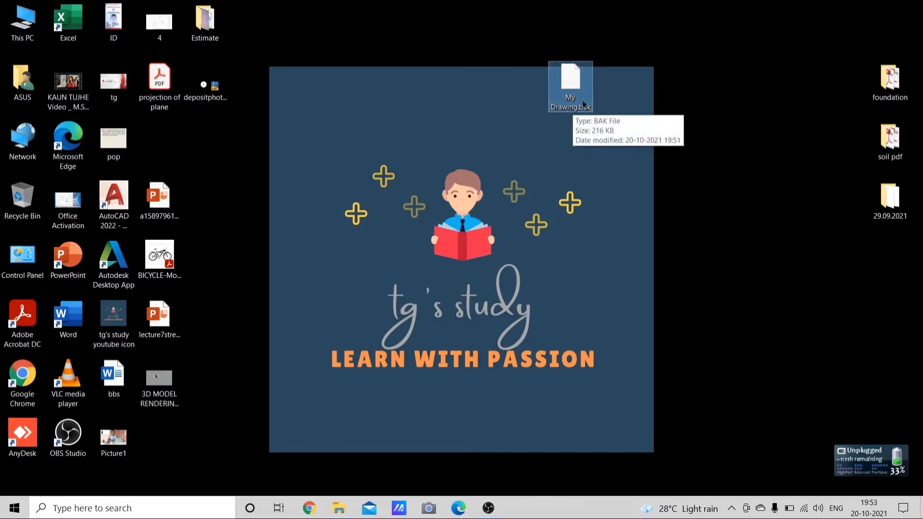
# Step: Change the backup's extension from .bak to .dwg, accepting the extension-change warning
pyautogui.rightClick(575, 105)
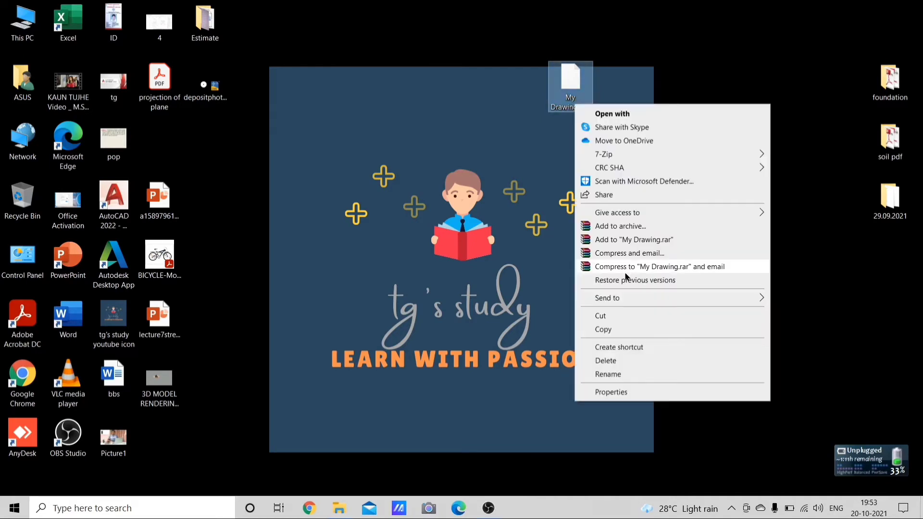
pyautogui.click(530, 193)
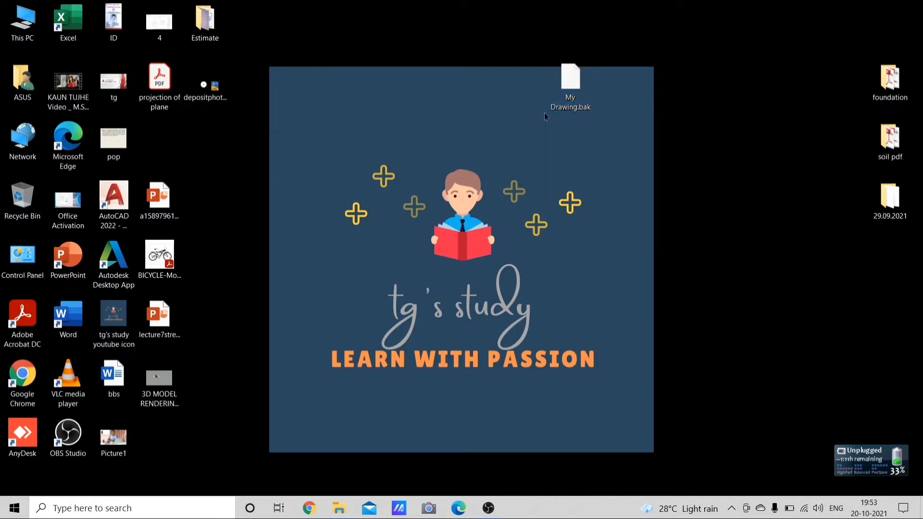
pyautogui.click(561, 109)
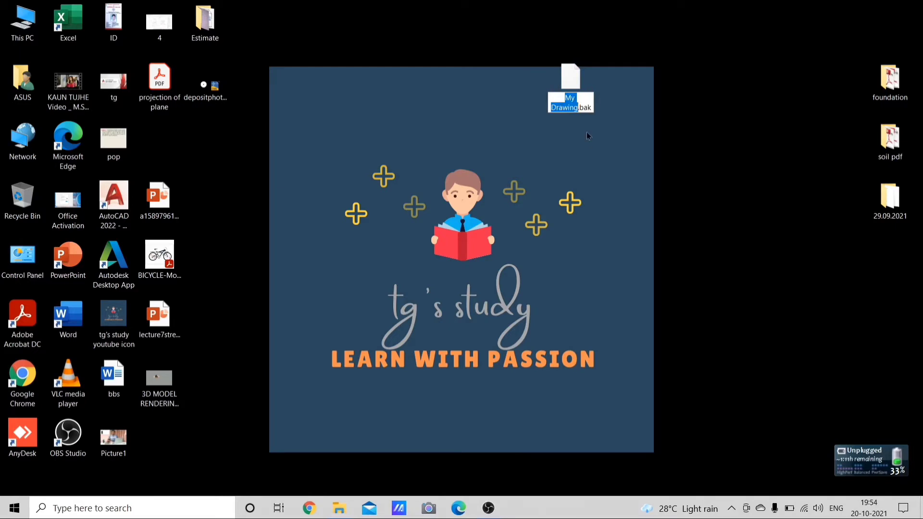
pyautogui.press('Right')
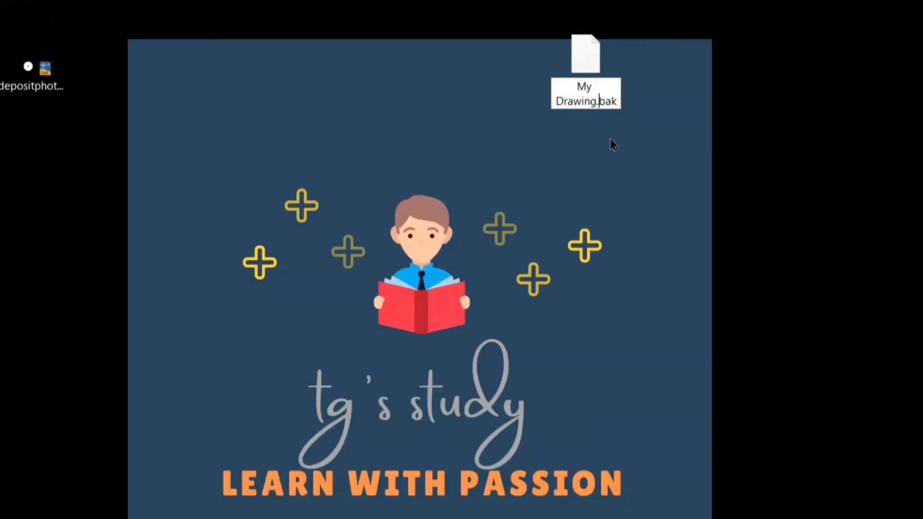
pyautogui.press('Right')
pyautogui.press('Right')
pyautogui.press('BackSpace')
pyautogui.press('BackSpace')
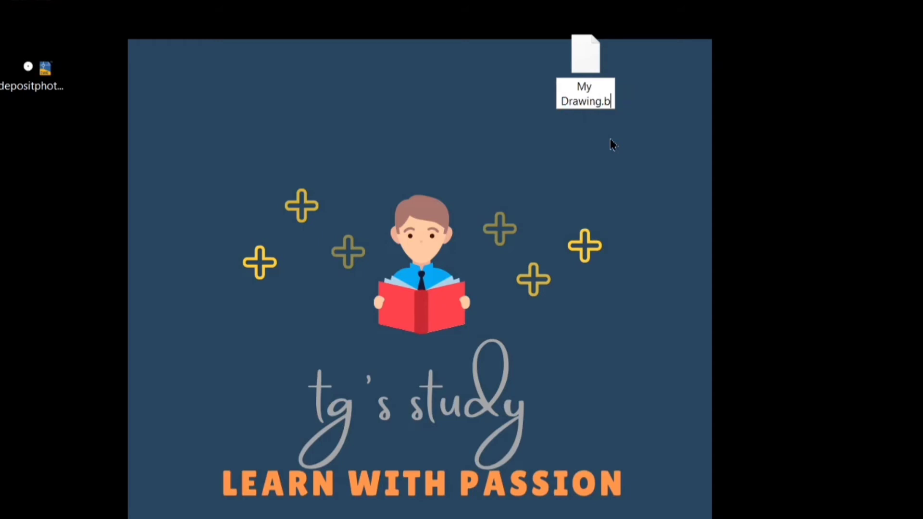
pyautogui.press('BackSpace')
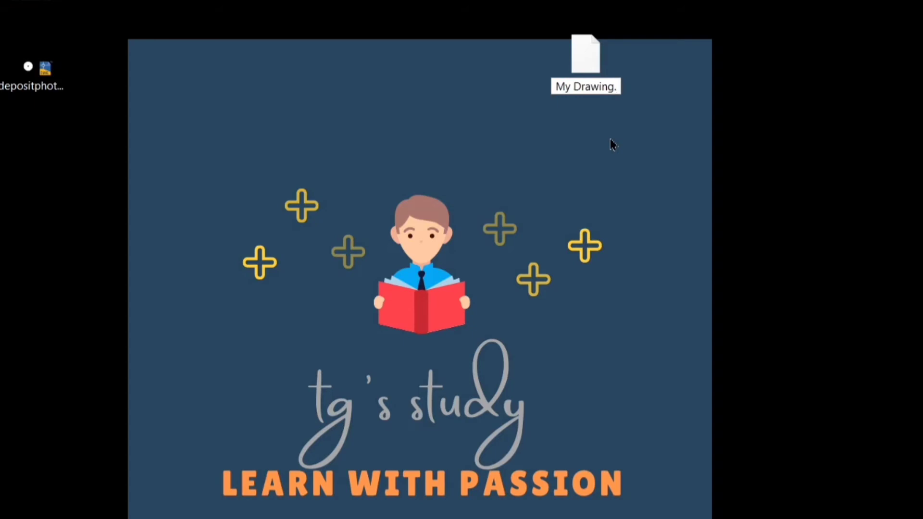
pyautogui.write('dw')
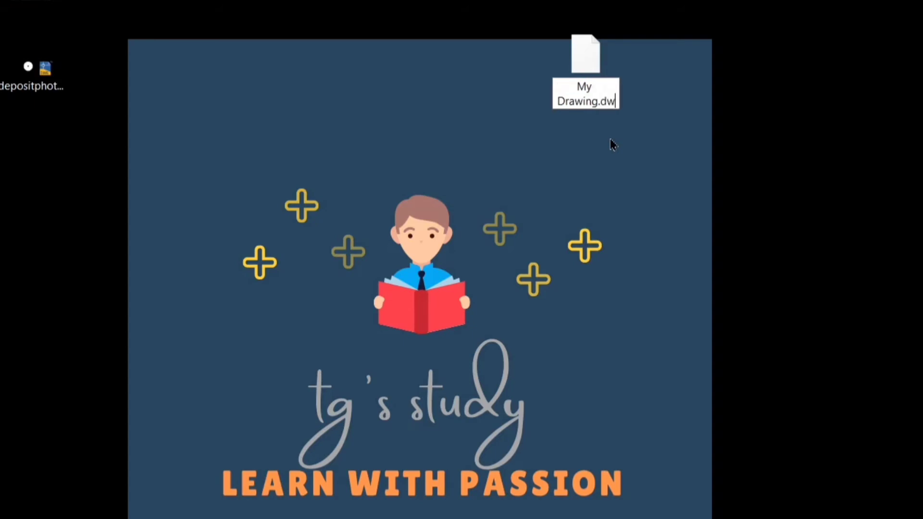
pyautogui.write('g')
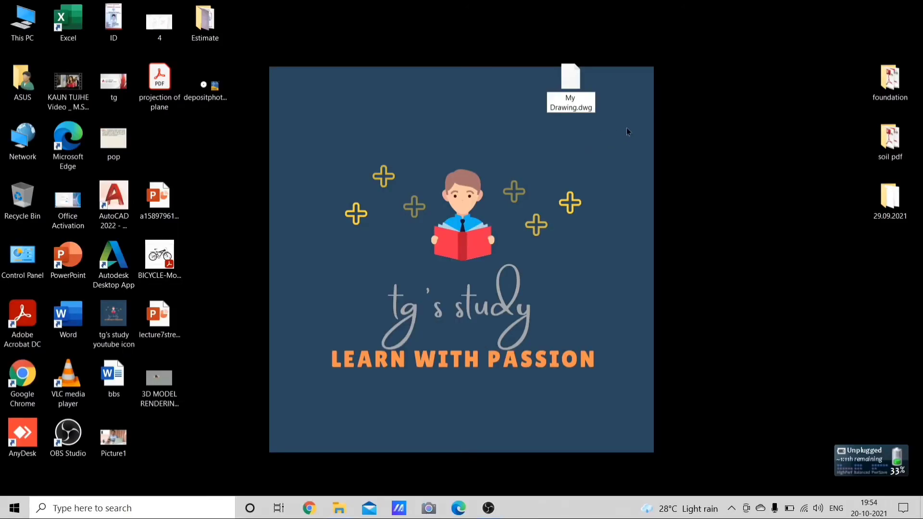
pyautogui.press('Return')
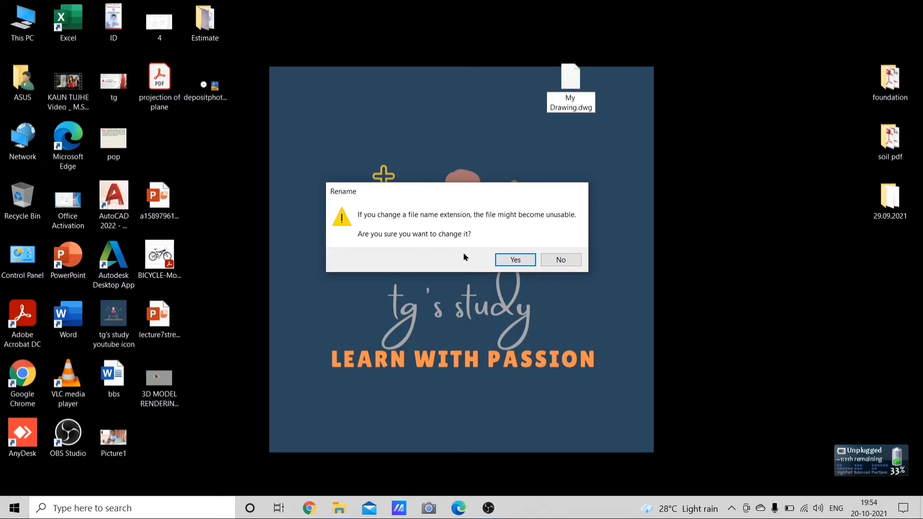
pyautogui.click(515, 261)
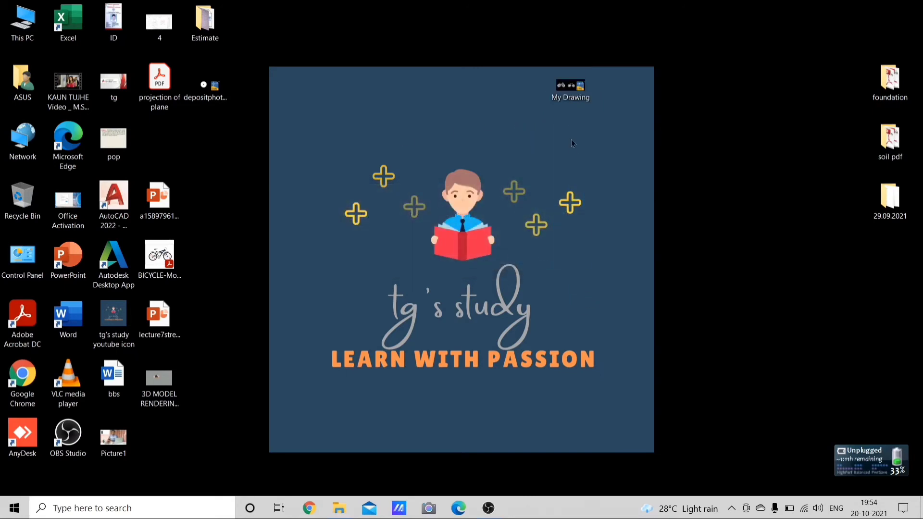
# Step: Open the restored My Drawing.dwg to check the three bicycles, then minimize AutoCAD
pyautogui.click(567, 99)
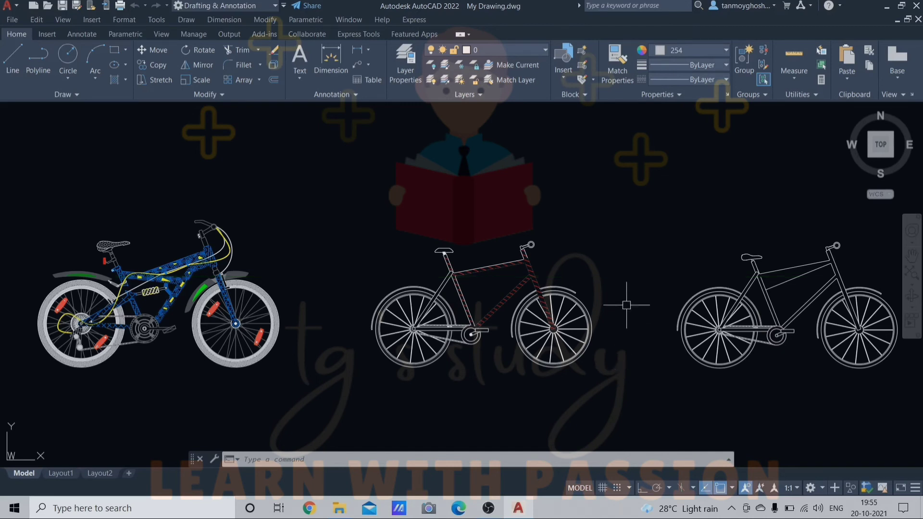
pyautogui.click(887, 9)
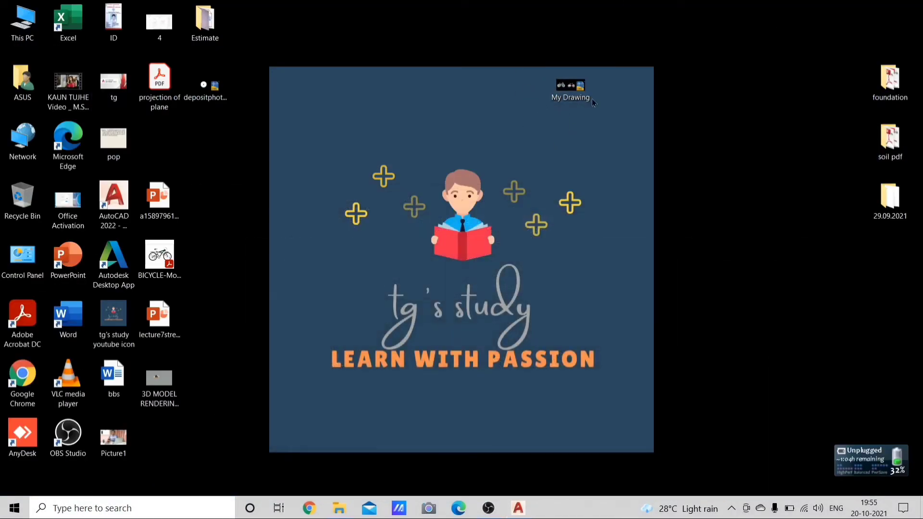